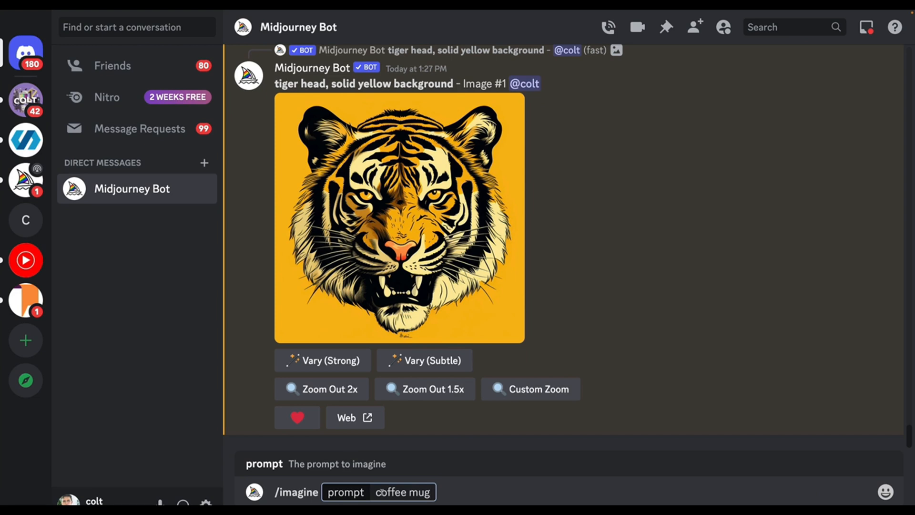
Complete the imagine prompt as "cute coffee mug illustration, solid white background" and submit it
{"action": "left_click", "coordinate": [455, 492]}
{"action": "type", "text": ","}
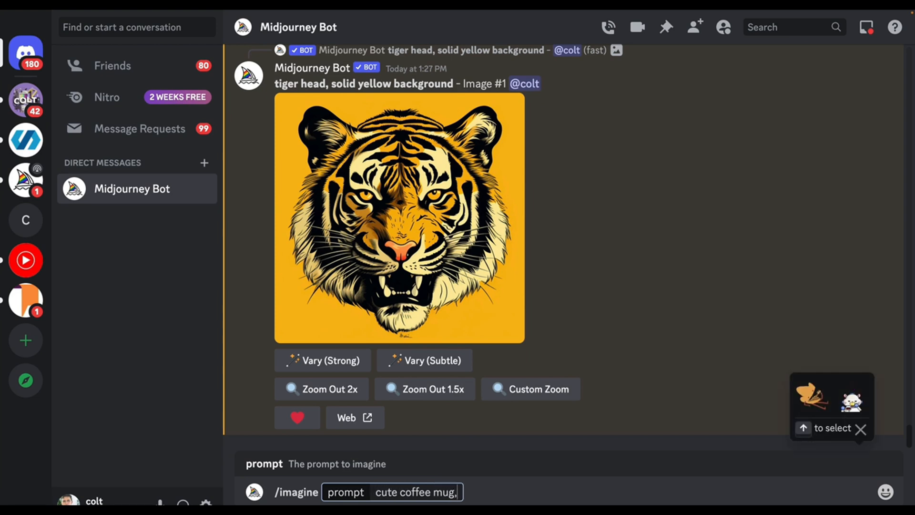
{"action": "type", "text": " sl"}
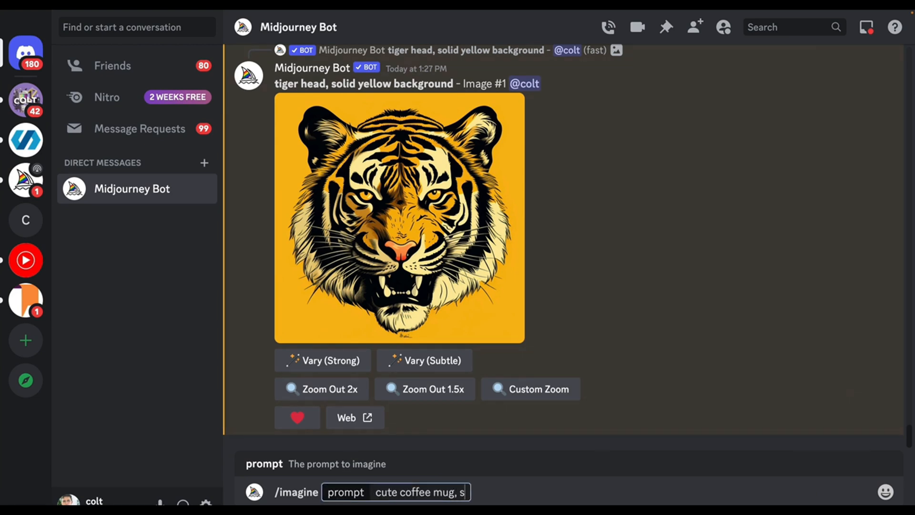
{"action": "key", "text": "BackSpace"}
{"action": "key", "text": "BackSpace"}
{"action": "key", "text": "BackSpace"}
{"action": "key", "text": "BackSpace"}
{"action": "type", "text": "illustra"}
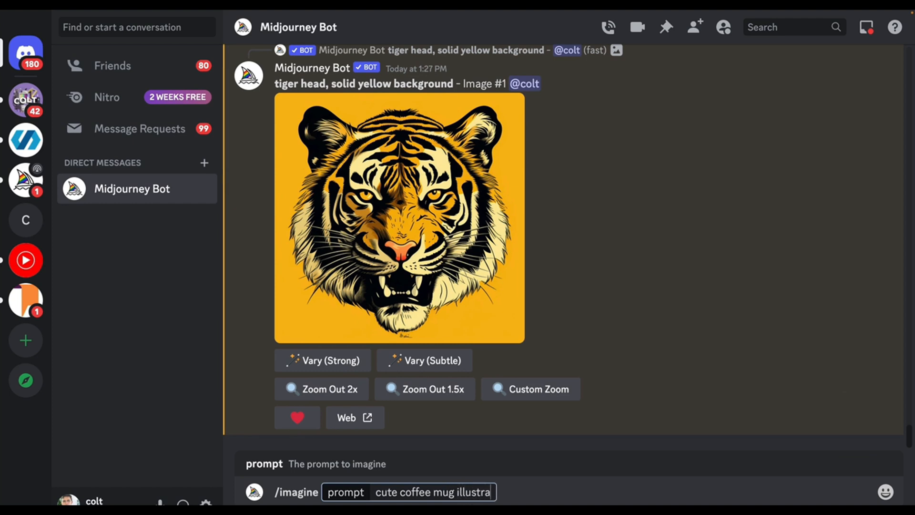
{"action": "type", "text": "tion, solid"}
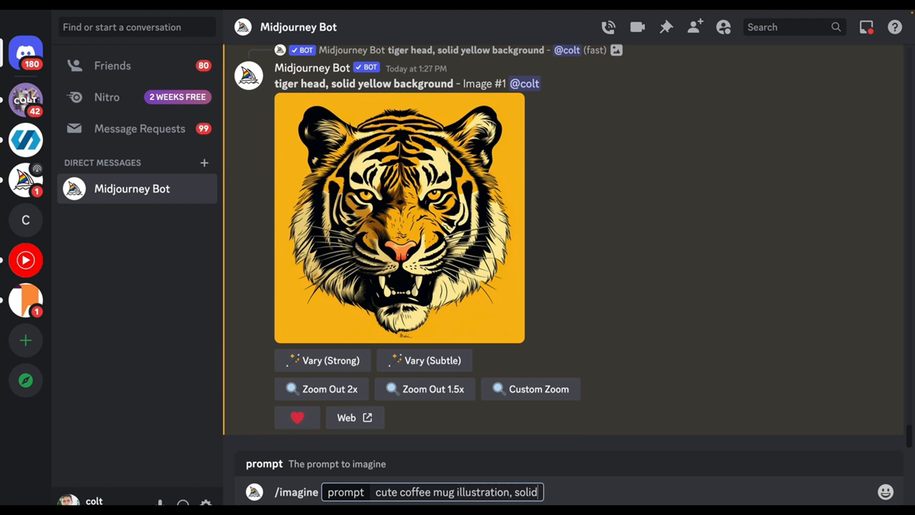
{"action": "type", "text": " white background"}
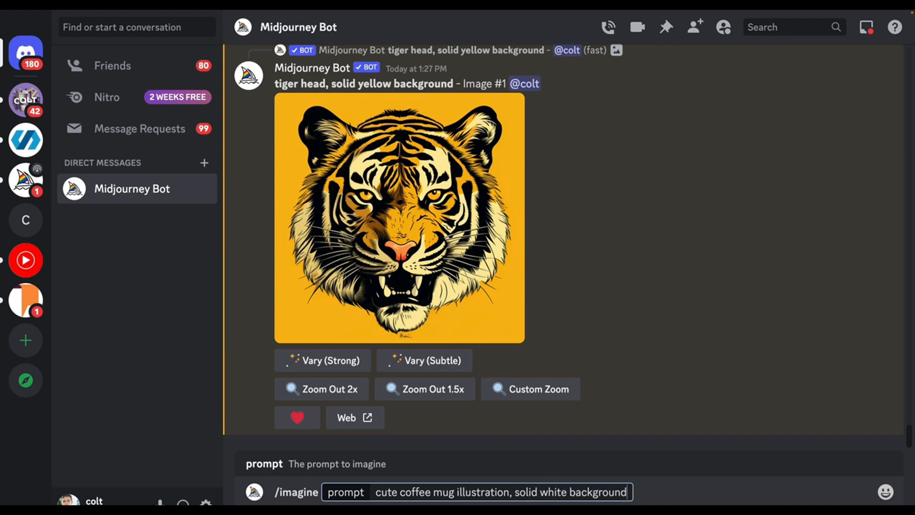
{"action": "key", "text": "Return"}
Reuse the last prompt with its background changed, submitting "cute coffee mug illustration, blurred cafe background"
{"action": "key", "text": "Up"}
{"action": "left_click", "coordinate": [627, 491]}
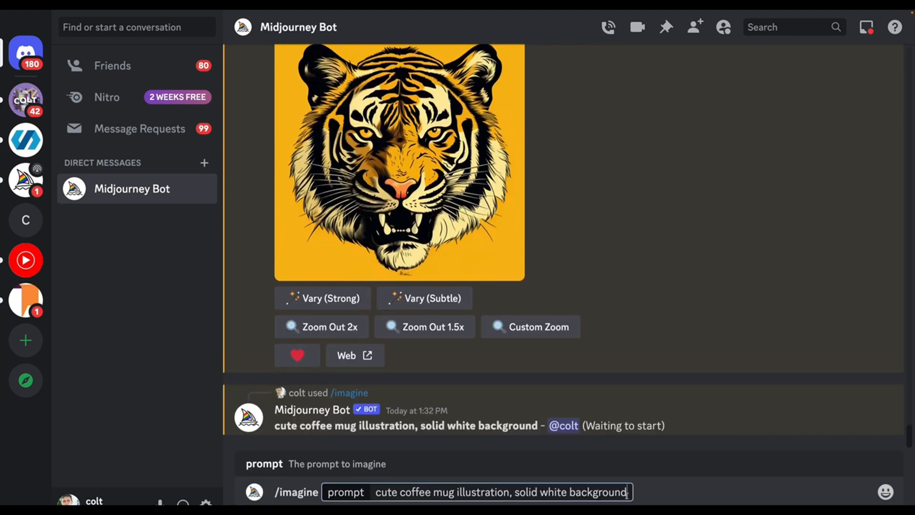
{"action": "left_click_drag", "start_coordinate": [627, 492], "coordinate": [514, 492]}
{"action": "type", "text": "blirre"}
{"action": "key", "text": "BackSpace"}
{"action": "key", "text": "BackSpace"}
{"action": "key", "text": "BackSpace"}
{"action": "key", "text": "BackSpace"}
{"action": "type", "text": "urred background"}
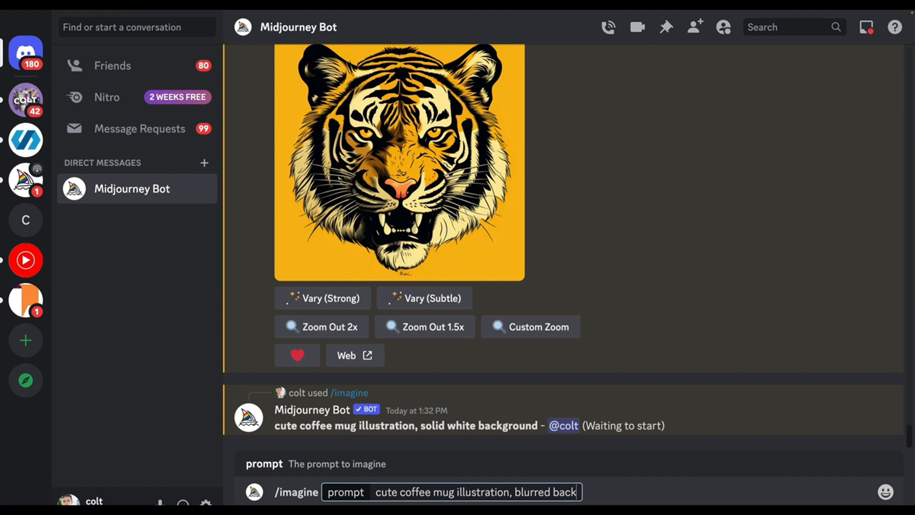
{"action": "left_click", "coordinate": [553, 493]}
{"action": "type", "text": "cafe"}
{"action": "key", "text": "Return"}
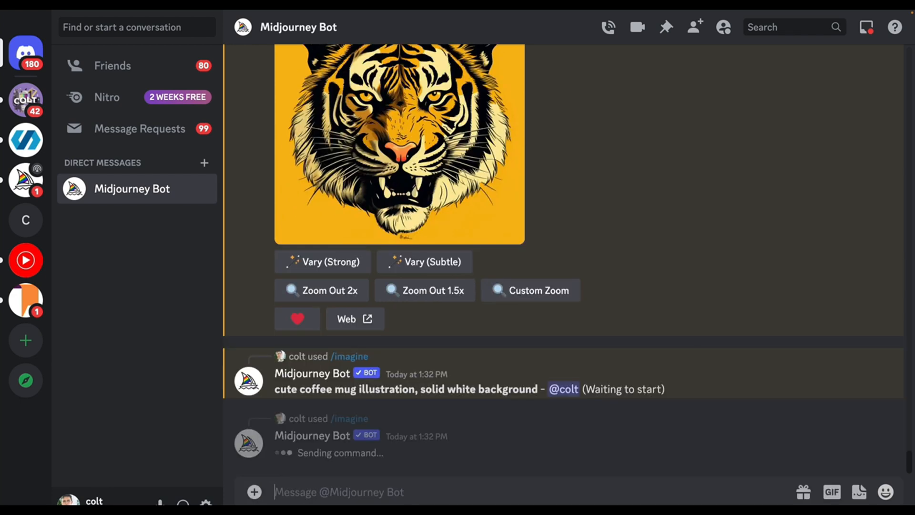
Reuse the mug prompt with "autum leaves background" in place of the blurred cafe background, and submit it
{"action": "key", "text": "ctrl+z"}
{"action": "left_click", "coordinate": [513, 492]}
{"action": "left_click", "coordinate": [639, 492], "text": "shift"}
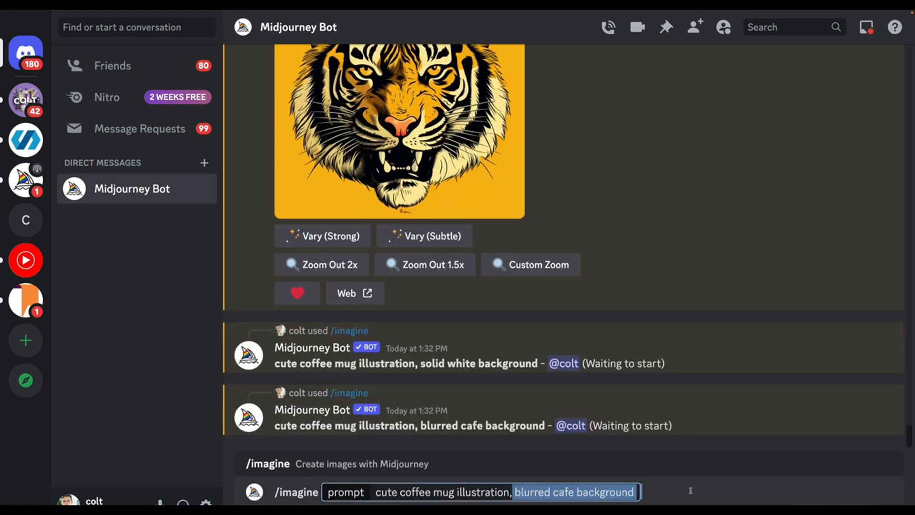
{"action": "key", "text": "BackSpace"}
{"action": "key", "text": "BackSpace"}
{"action": "type", "text": ", autum leaves background"}
{"action": "key", "text": "Return"}
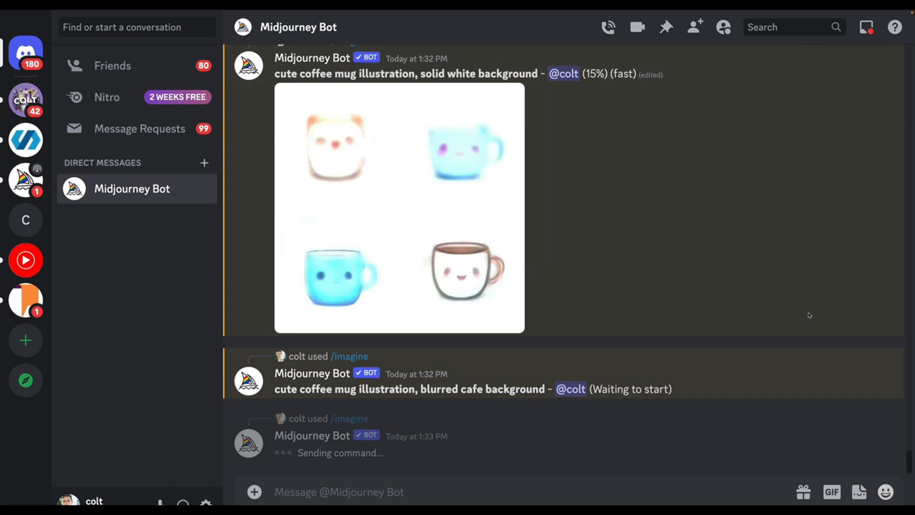
Examine the enlarged image grids for the solid white background and blurred cafe background mug prompts
{"action": "scroll", "coordinate": [810, 316], "scroll_direction": "up", "scroll_amount": 7}
{"action": "scroll", "coordinate": [810, 315], "scroll_direction": "down", "scroll_amount": 11}
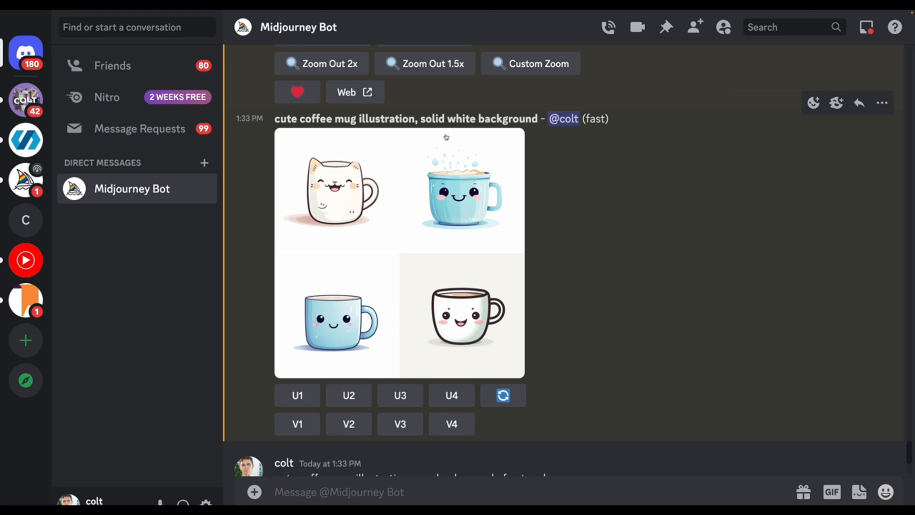
{"action": "left_click", "coordinate": [458, 166]}
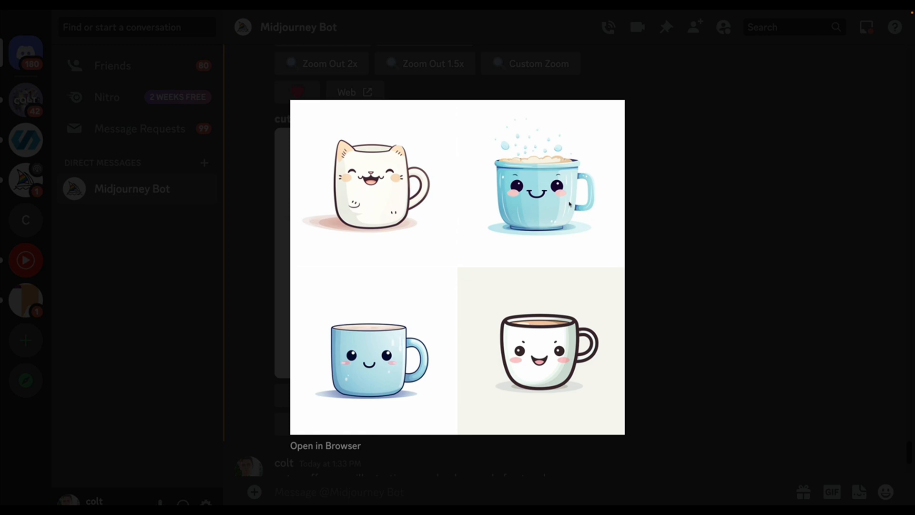
{"action": "left_click", "coordinate": [680, 218]}
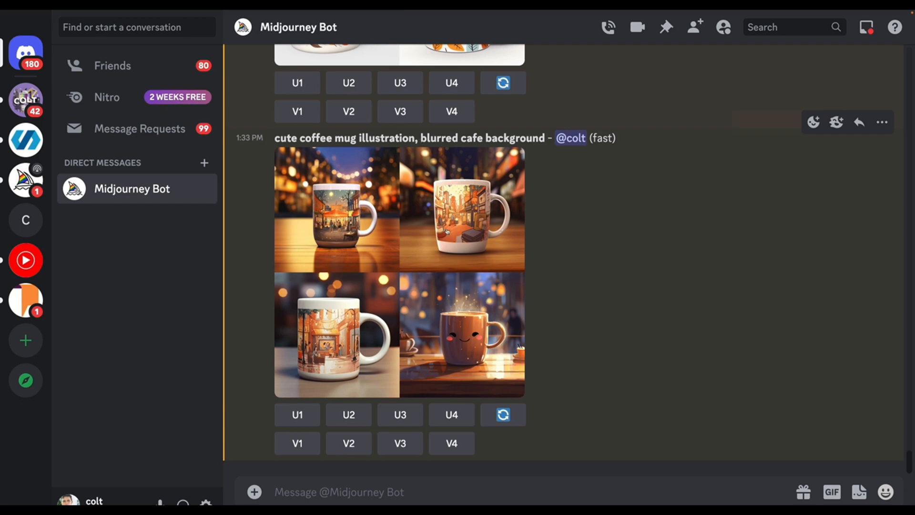
{"action": "left_click", "coordinate": [448, 233]}
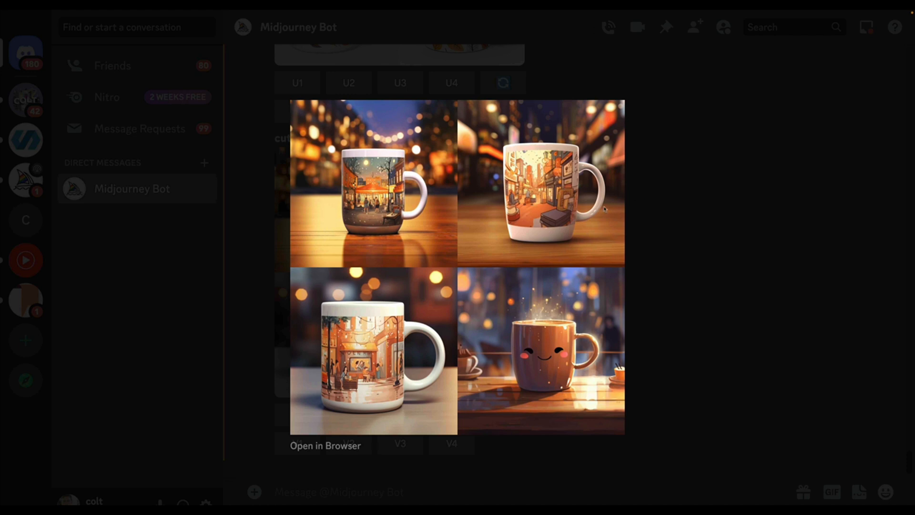
{"action": "left_click", "coordinate": [696, 293]}
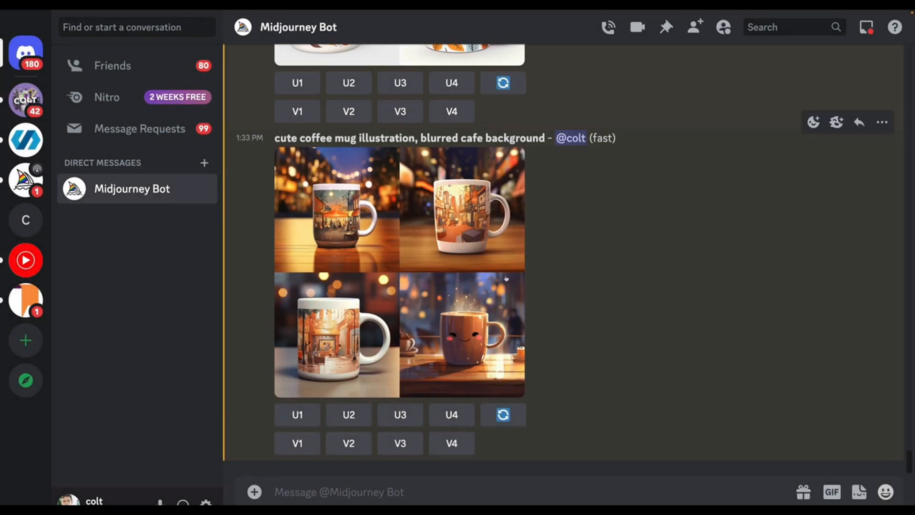
Copy the blurred cafe prompt into a new imagine command, and submit it as "cute solid white coffee mug illustration, blurred cafe background"
{"action": "left_click_drag", "start_coordinate": [550, 141], "coordinate": [274, 141]}
{"action": "key", "text": "ctrl+c"}
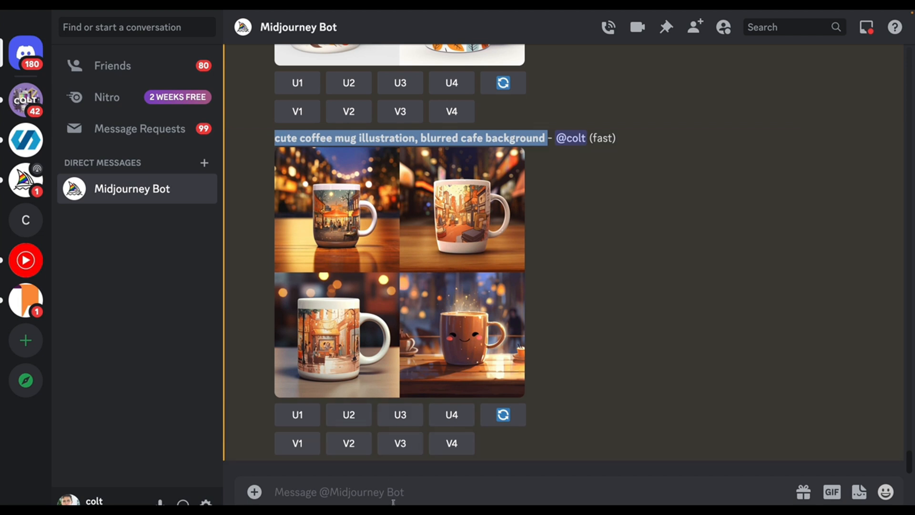
{"action": "left_click", "coordinate": [407, 486]}
{"action": "type", "text": "/imagine"}
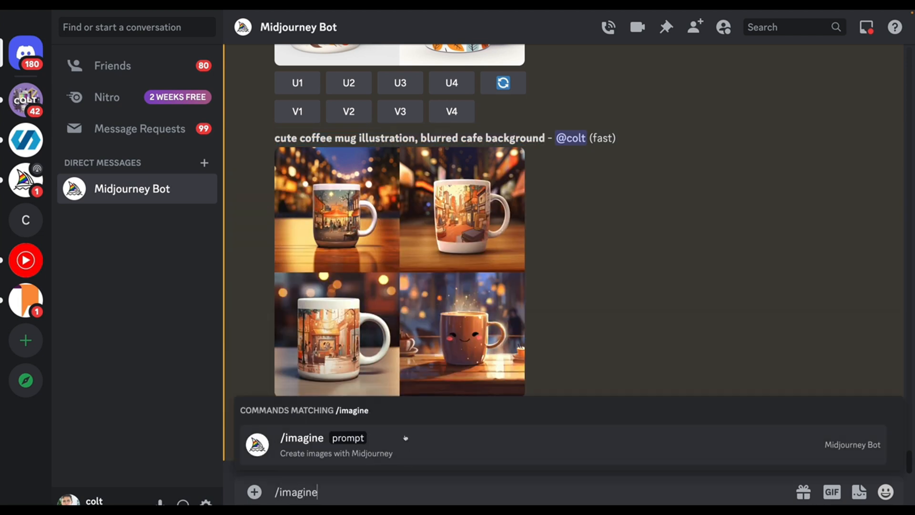
{"action": "left_click", "coordinate": [403, 442]}
{"action": "key", "text": "ctrl+v"}
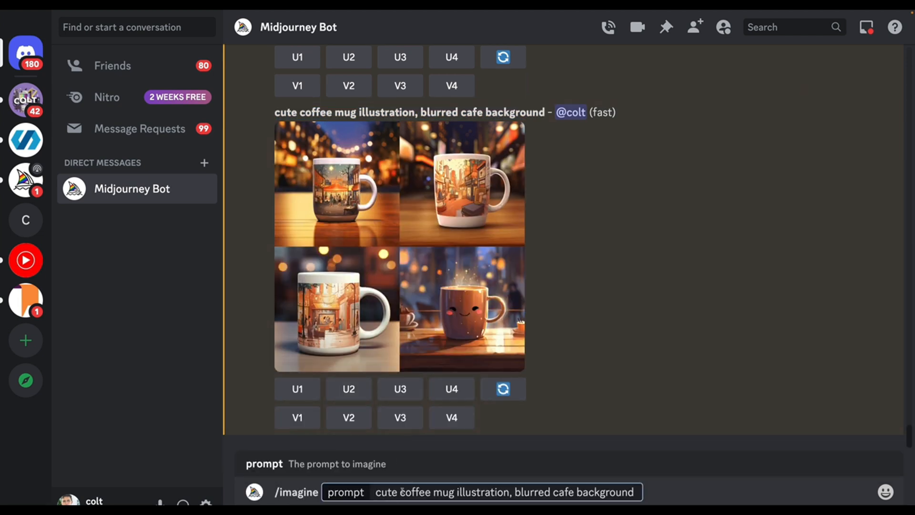
{"action": "left_click", "coordinate": [401, 492]}
{"action": "type", "text": "white"}
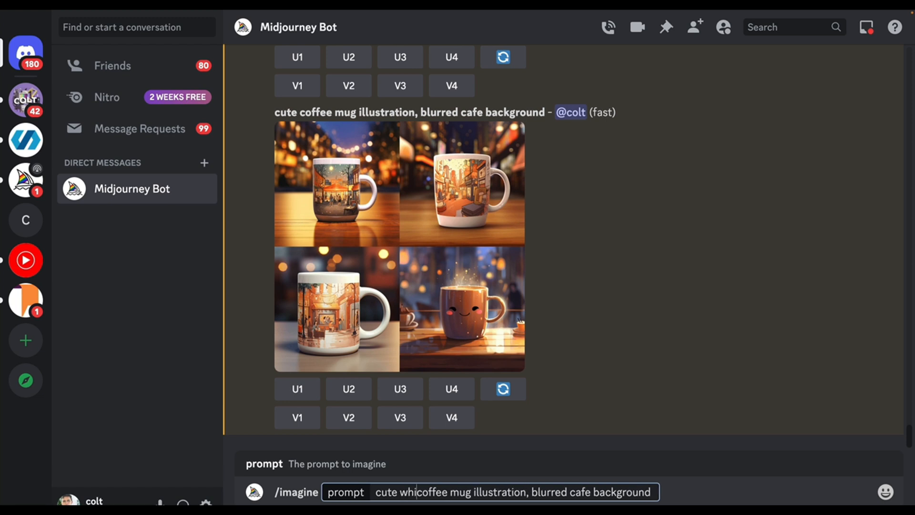
{"action": "left_click", "coordinate": [399, 492]}
{"action": "type", "text": "solid"}
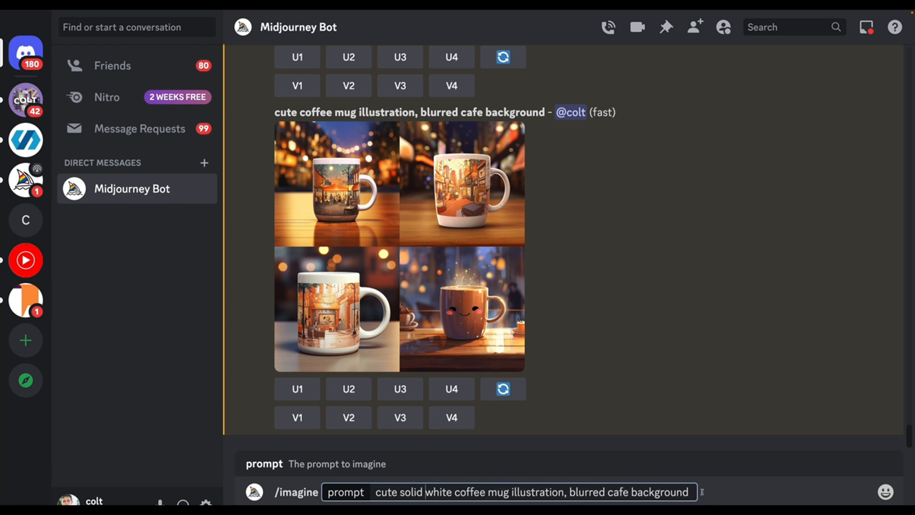
{"action": "key", "text": "Return"}
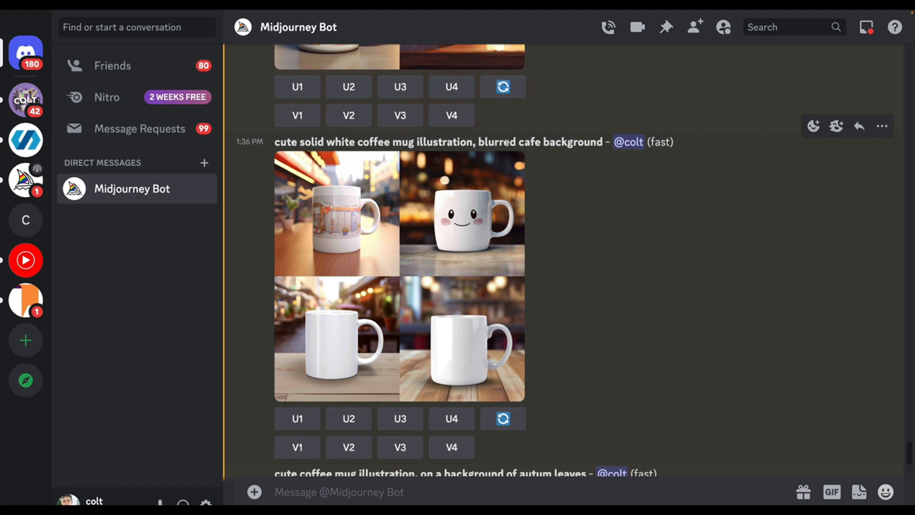
Compare the enlarged image grid of the solid white mug cafe prompt with that of the earlier blurred cafe prompt
{"action": "left_click_drag", "start_coordinate": [500, 142], "coordinate": [563, 239]}
{"action": "left_click", "coordinate": [562, 239]}
{"action": "left_click", "coordinate": [335, 251]}
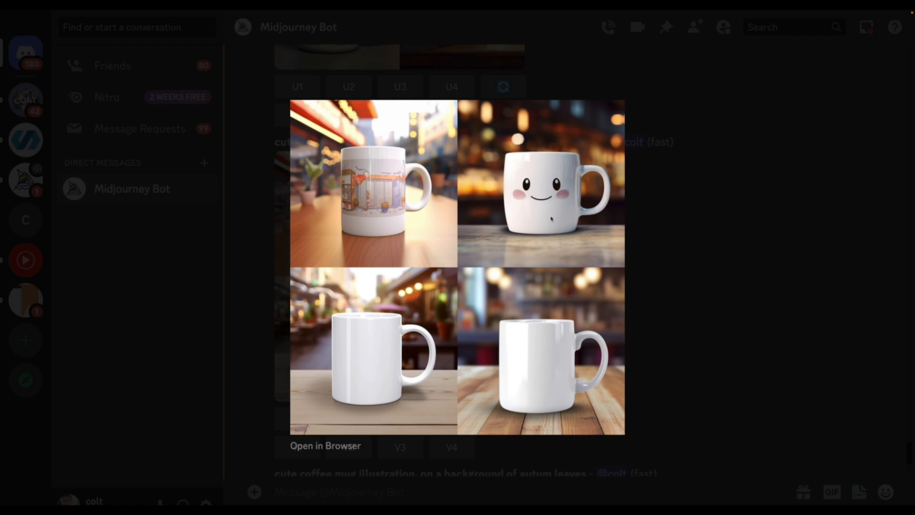
{"action": "left_click", "coordinate": [674, 281]}
{"action": "scroll", "coordinate": [544, 248], "scroll_direction": "up", "scroll_amount": 4}
{"action": "scroll", "coordinate": [544, 248], "scroll_direction": "up", "scroll_amount": 1}
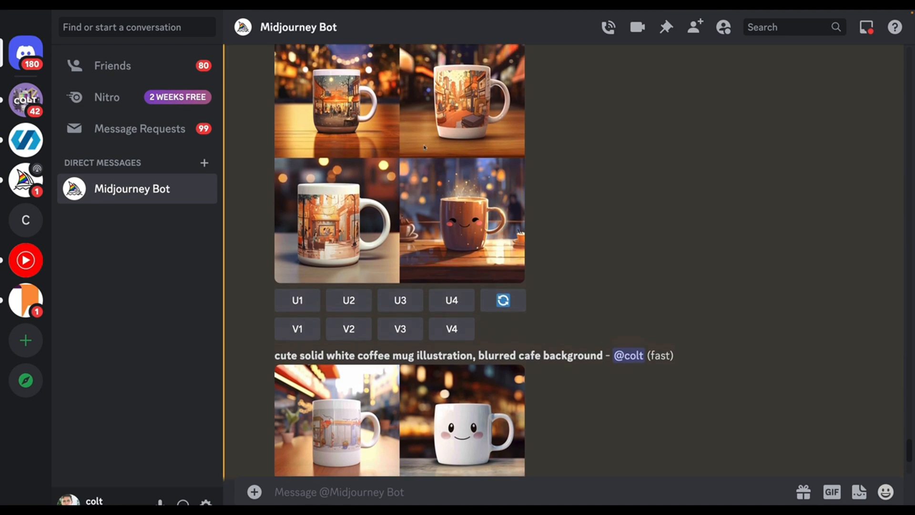
{"action": "left_click", "coordinate": [421, 146]}
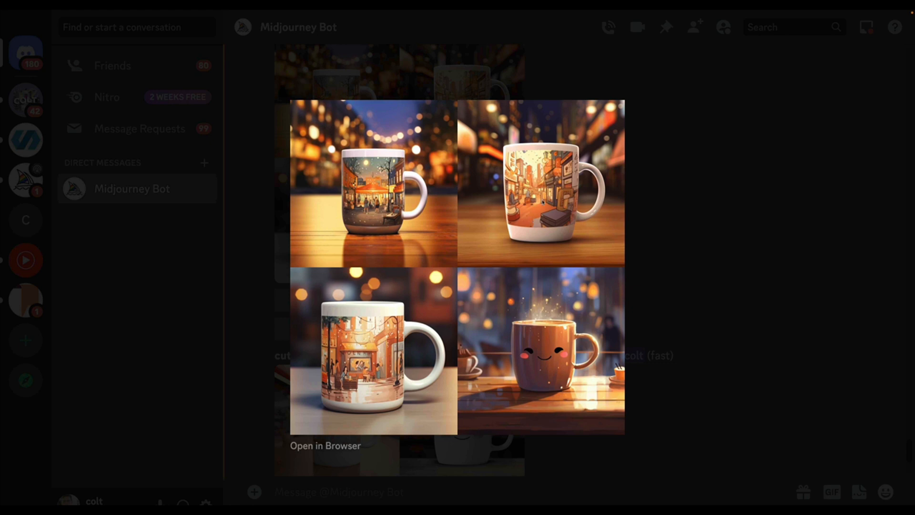
{"action": "left_click", "coordinate": [676, 251]}
{"action": "scroll", "coordinate": [511, 303], "scroll_direction": "down", "scroll_amount": 5}
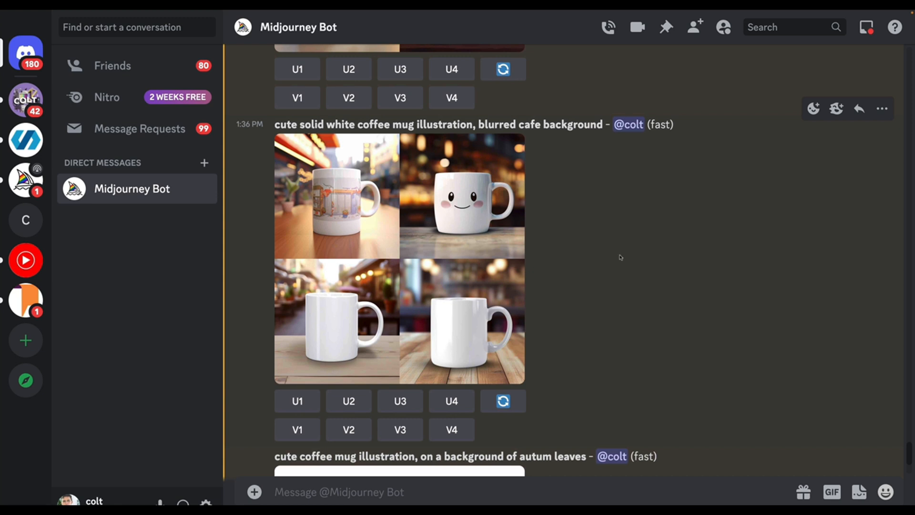
{"action": "left_click_drag", "start_coordinate": [604, 125], "coordinate": [275, 125]}
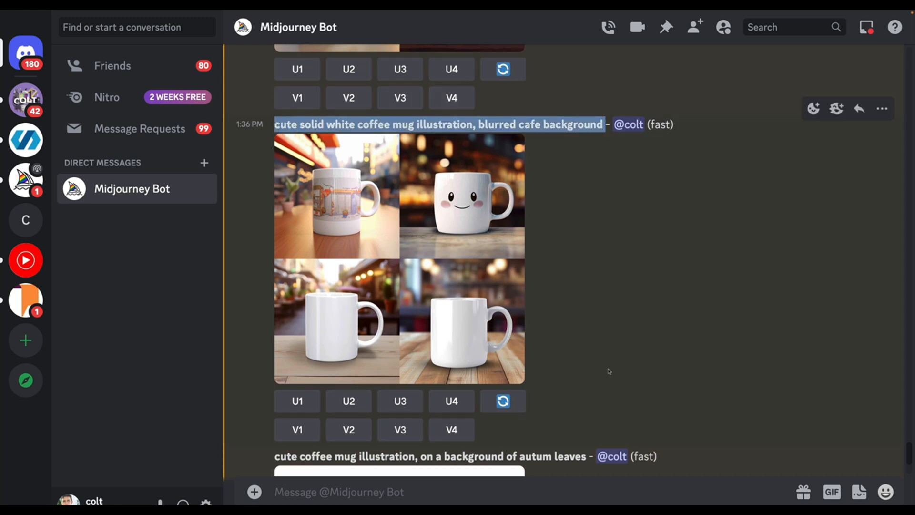
{"action": "scroll", "coordinate": [607, 402], "scroll_direction": "up", "scroll_amount": 1}
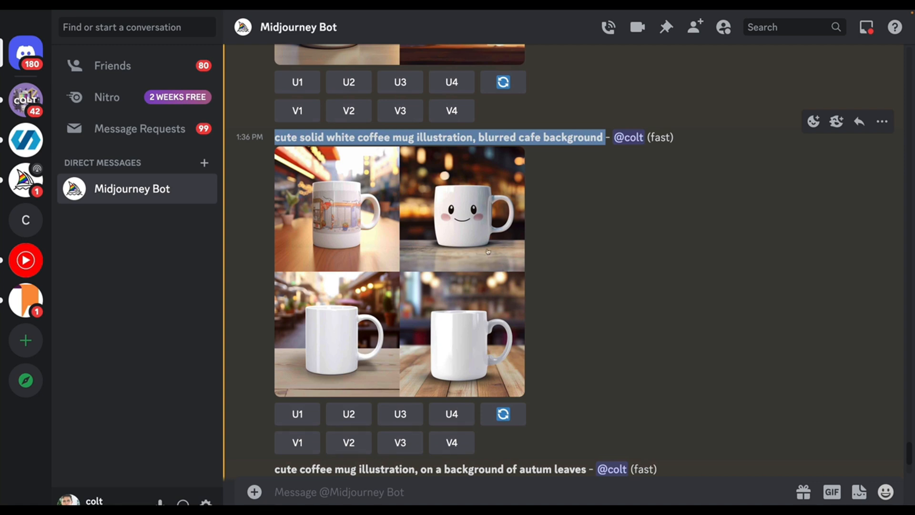
Examine the enlarged autumn-leaves image grids for the cute coffee mug illustration prompt and the solid white coffee mug prompt
{"action": "scroll", "coordinate": [510, 267], "scroll_direction": "down", "scroll_amount": 6}
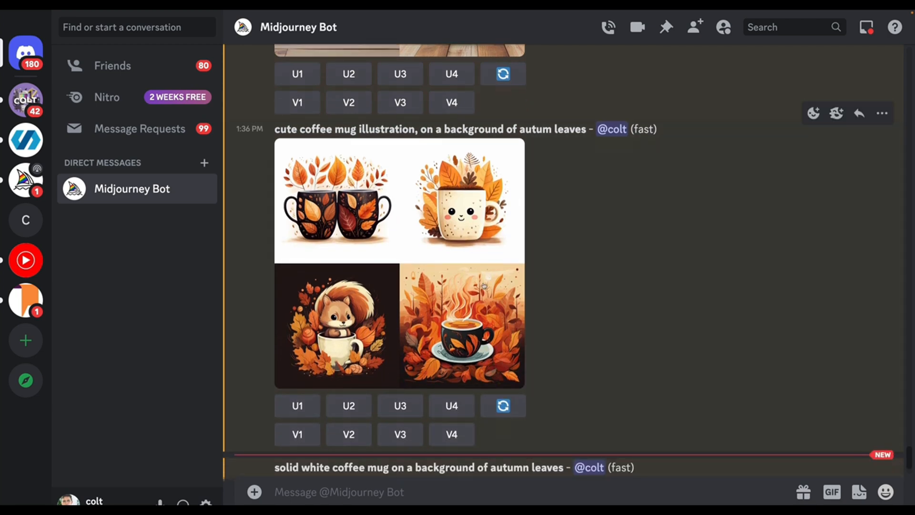
{"action": "left_click", "coordinate": [450, 301]}
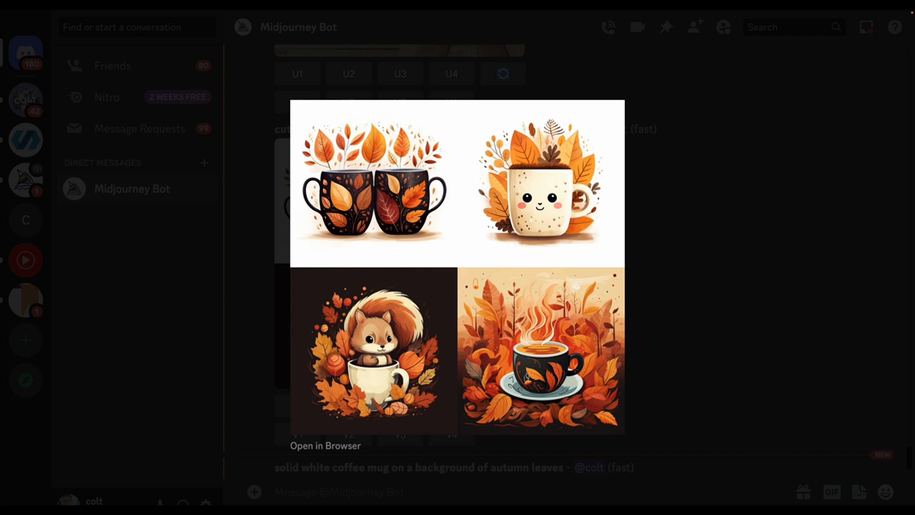
{"action": "left_click", "coordinate": [663, 298]}
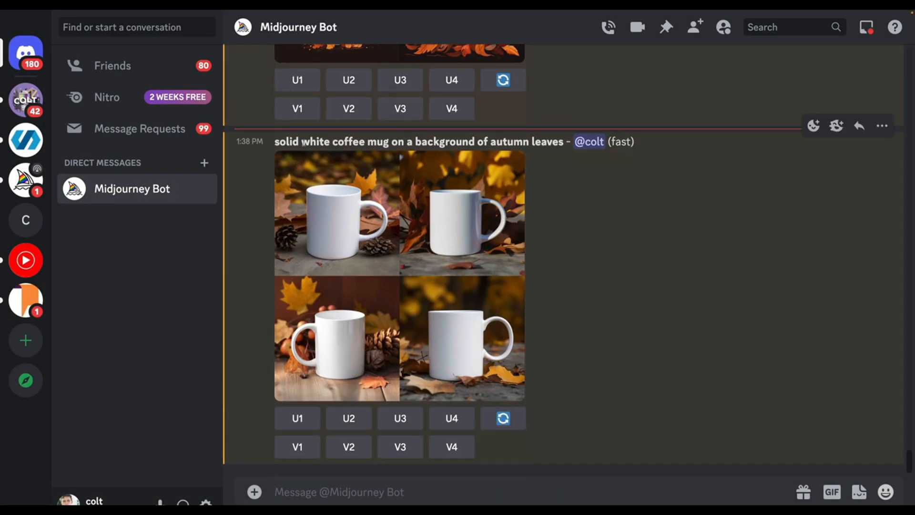
{"action": "left_click_drag", "start_coordinate": [279, 141], "coordinate": [343, 142]}
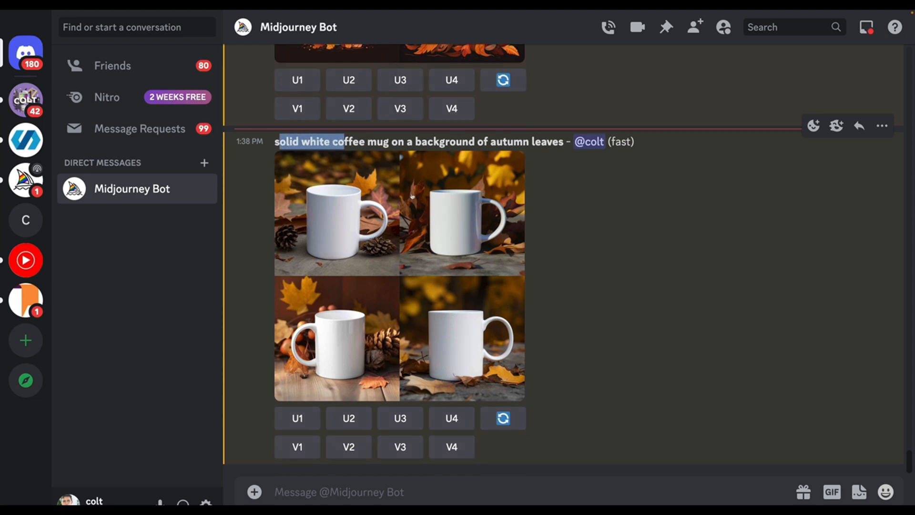
{"action": "left_click", "coordinate": [475, 230]}
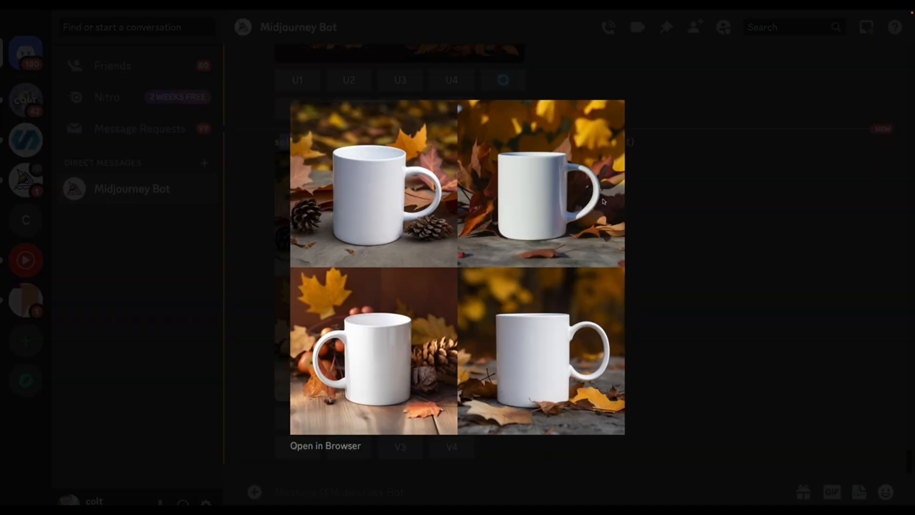
{"action": "left_click", "coordinate": [641, 261]}
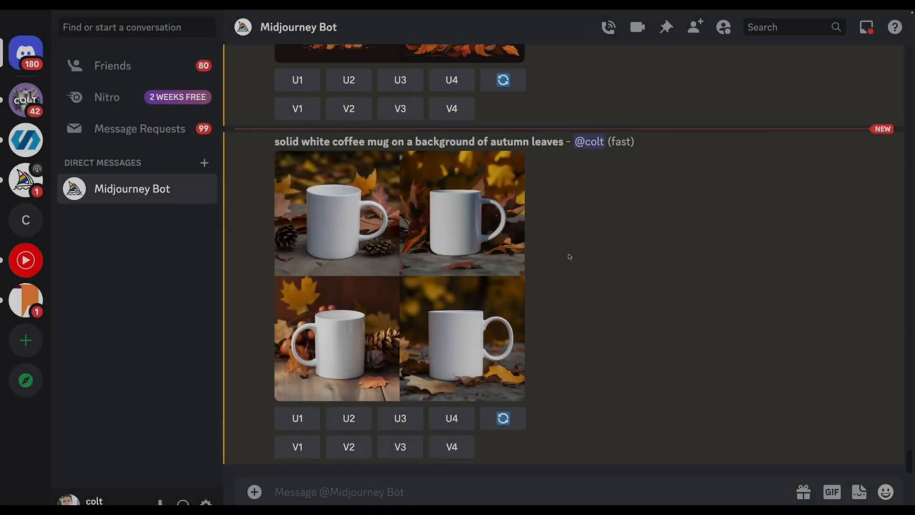
{"action": "left_click", "coordinate": [458, 154]}
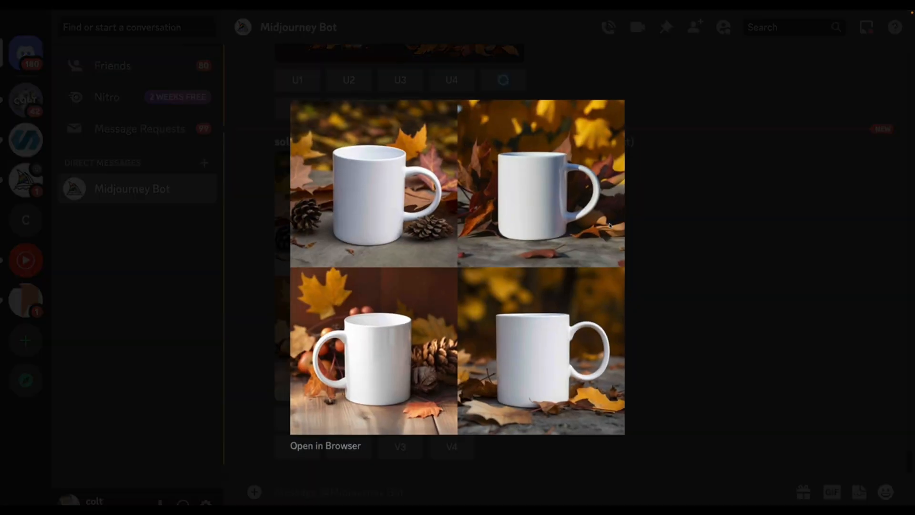
{"action": "left_click", "coordinate": [681, 254]}
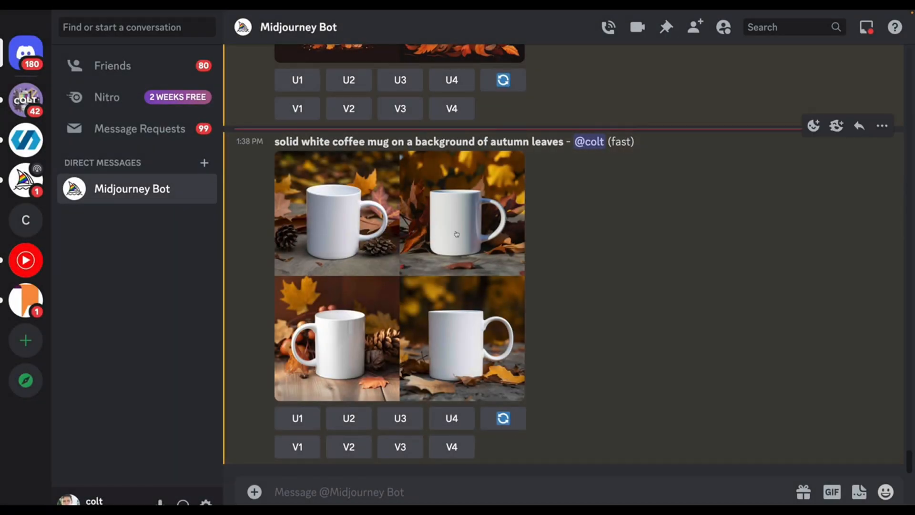
Examine the enlarged image grid for the "solid white coffee mug on a background of autumn leaves" prompt
{"action": "left_click", "coordinate": [461, 248]}
{"action": "left_click", "coordinate": [631, 228]}
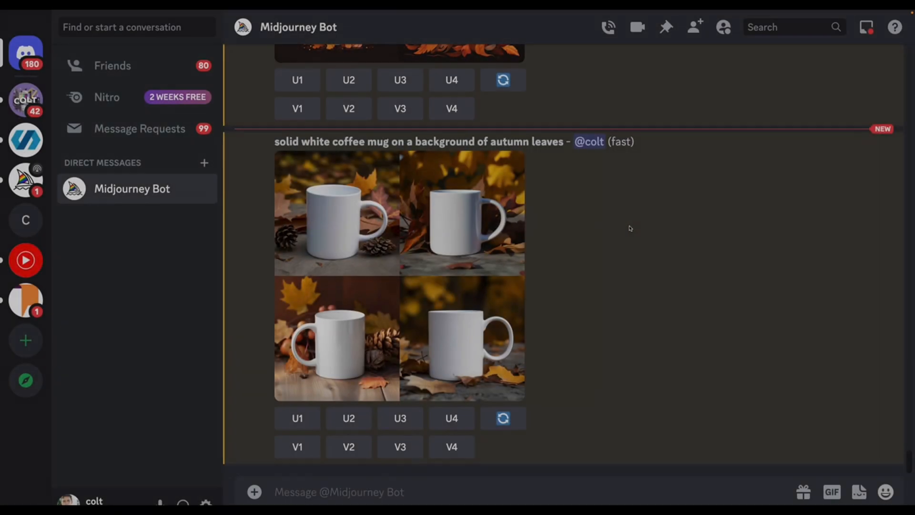
{"action": "scroll", "coordinate": [460, 192], "scroll_direction": "up", "scroll_amount": 5}
{"action": "scroll", "coordinate": [434, 193], "scroll_direction": "down", "scroll_amount": 5}
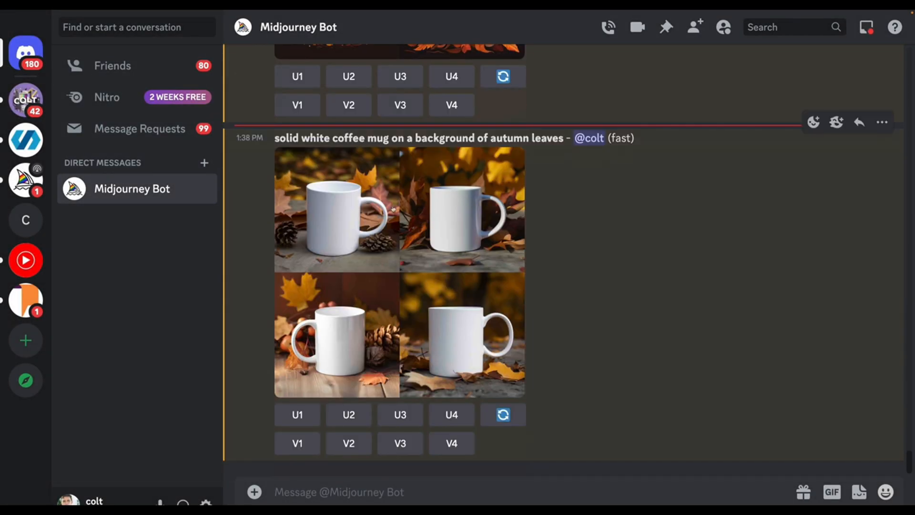
{"action": "left_click", "coordinate": [415, 258]}
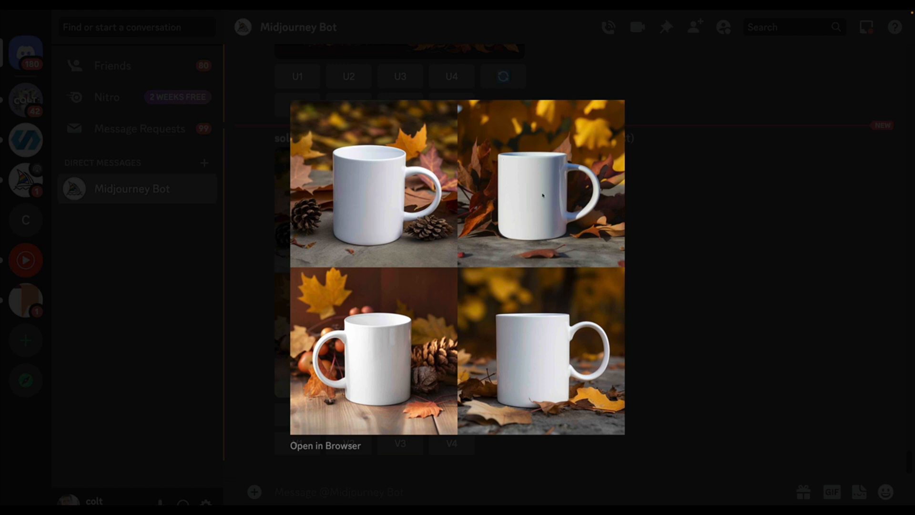
{"action": "left_click", "coordinate": [662, 284]}
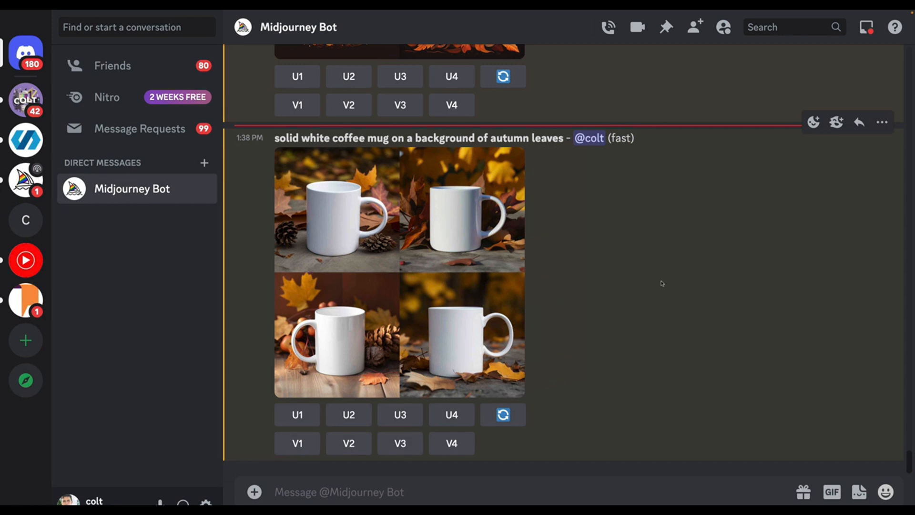
Paste the earlier blurred cafe prompt into an imagine command, reword it as "solid white coffee mug floating on blurred cafe background", and submit it
{"action": "type", "text": "/imagine prompt: cute solid white coffee mug illustration, blurred cafe background"}
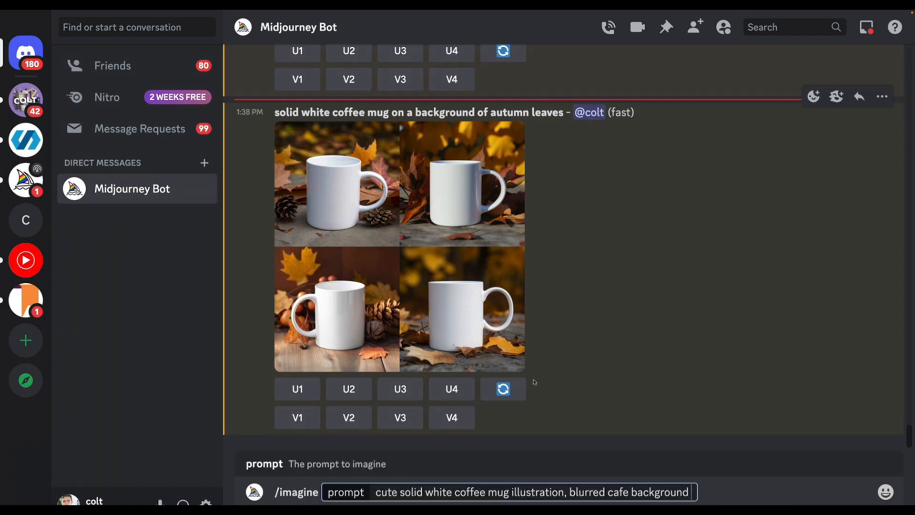
{"action": "left_click_drag", "start_coordinate": [405, 492], "coordinate": [382, 491]}
{"action": "key", "text": "BackSpace"}
{"action": "key", "text": "BackSpace"}
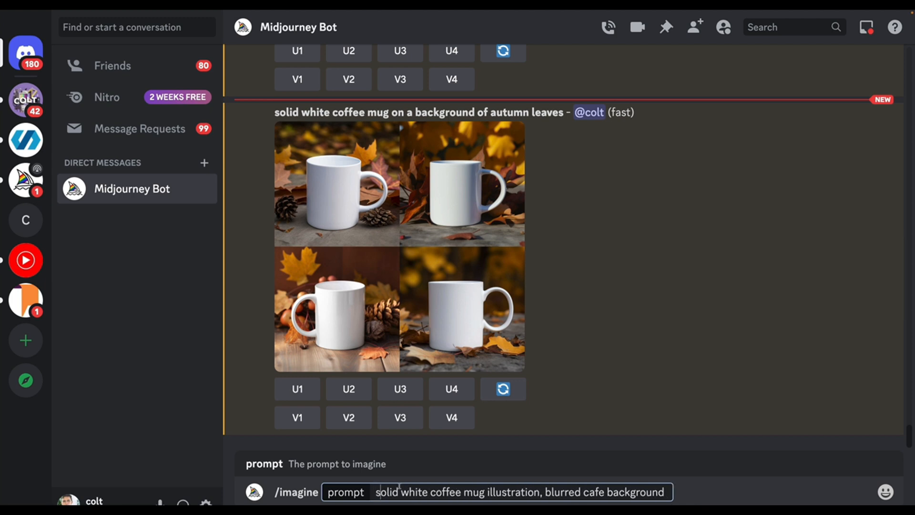
{"action": "left_click_drag", "start_coordinate": [490, 492], "coordinate": [544, 492]}
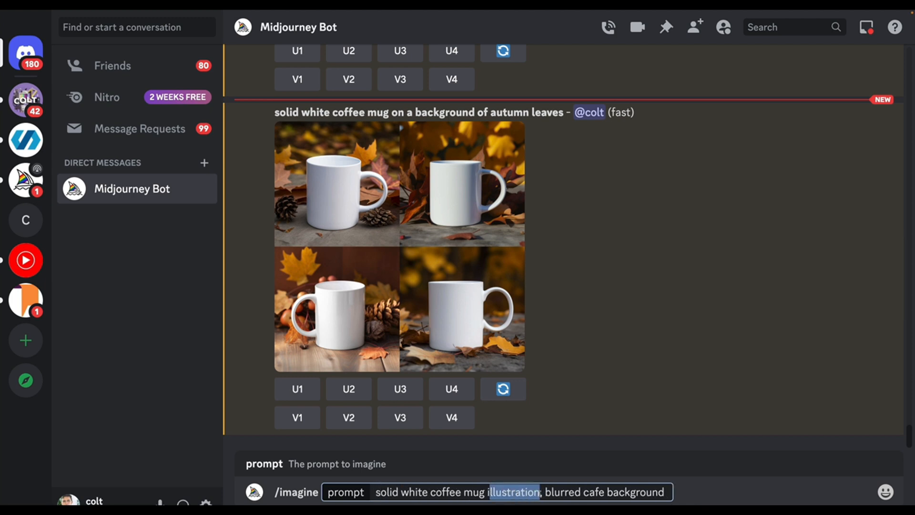
{"action": "key", "text": "BackSpace"}
{"action": "key", "text": "Right"}
{"action": "key", "text": "BackSpace"}
{"action": "key", "text": "BackSpace"}
{"action": "type", "text": "floating"}
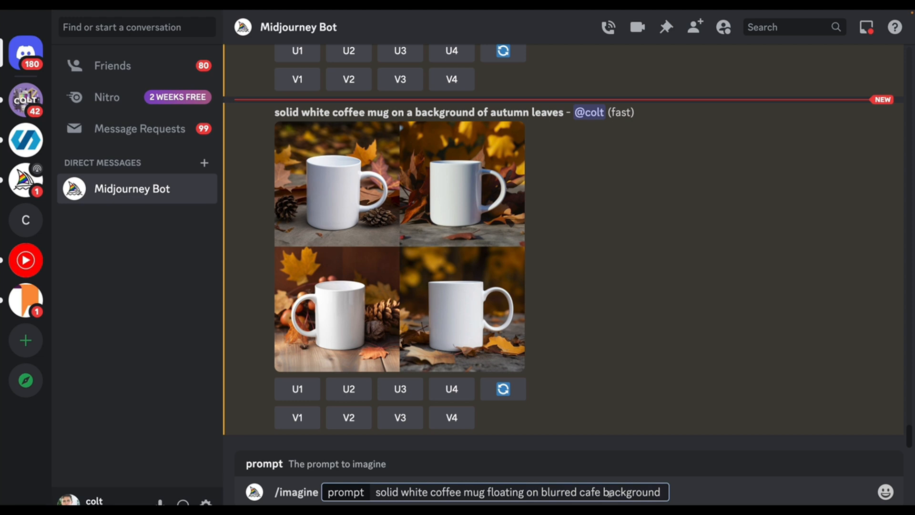
{"action": "key", "text": "Return"}
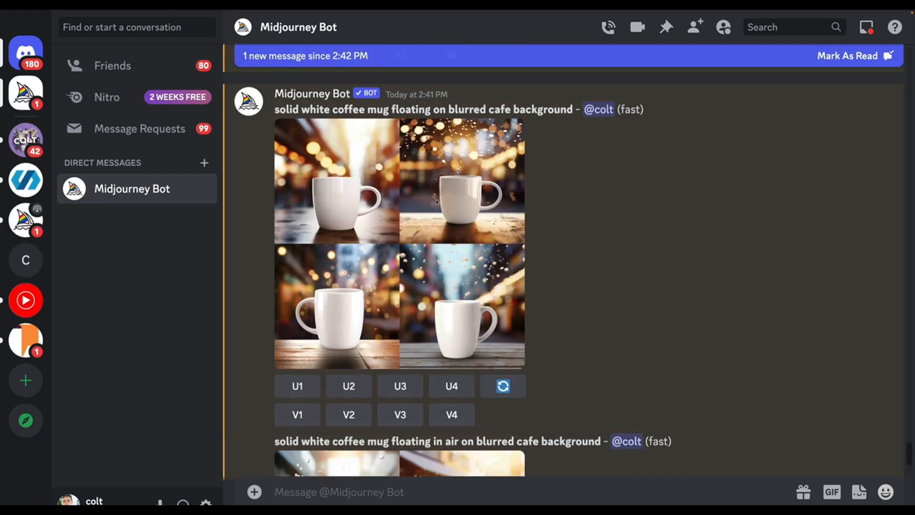
Compare the enlarged image grids of the "floating on blurred cafe background" and "floating in air on blurred cafe background" mug prompts
{"action": "left_click", "coordinate": [496, 213]}
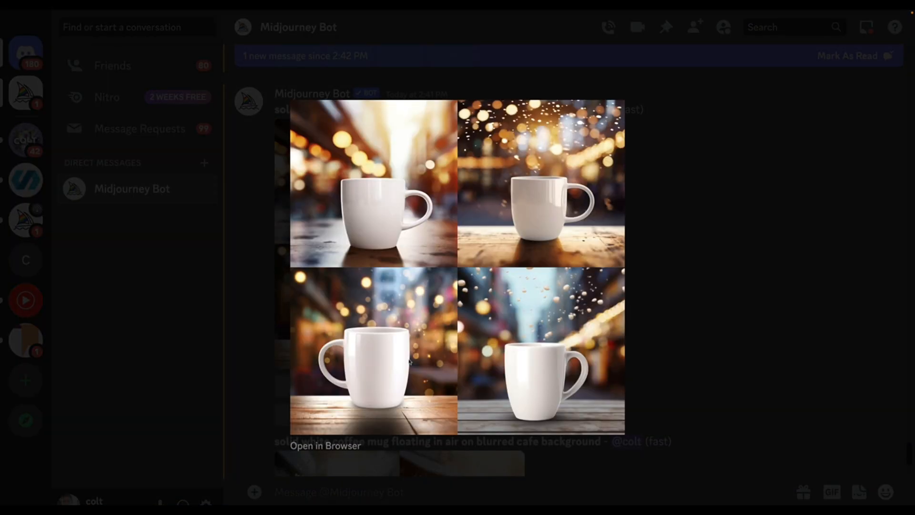
{"action": "left_click", "coordinate": [673, 264]}
{"action": "scroll", "coordinate": [623, 327], "scroll_direction": "down", "scroll_amount": 3}
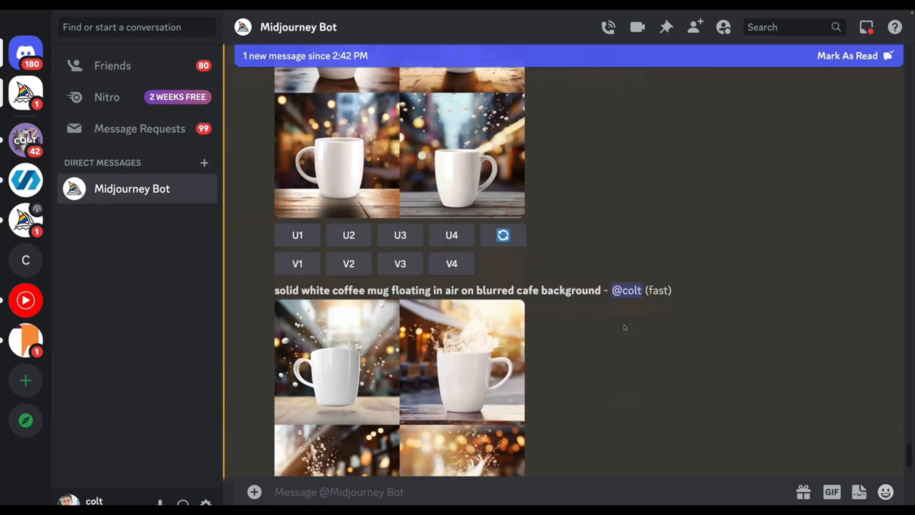
{"action": "scroll", "coordinate": [625, 327], "scroll_direction": "down", "scroll_amount": 2}
{"action": "scroll", "coordinate": [625, 327], "scroll_direction": "down", "scroll_amount": 2}
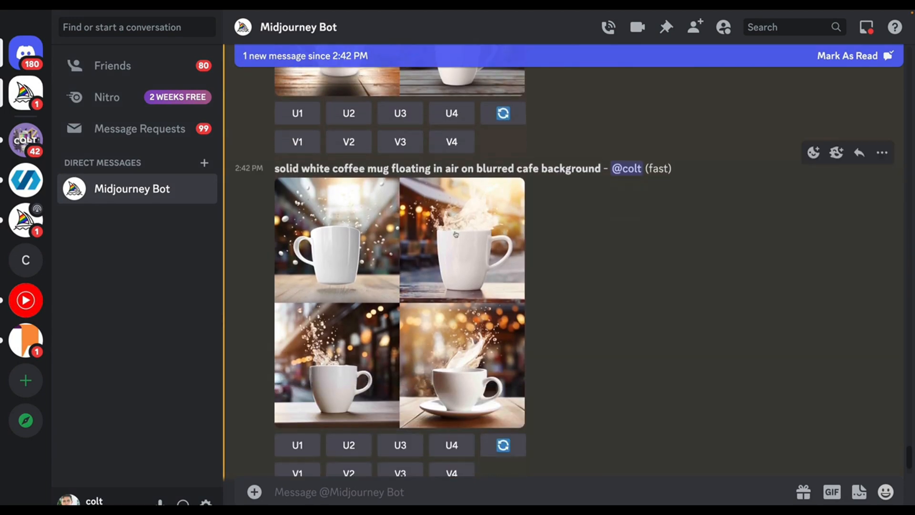
{"action": "double_click", "coordinate": [403, 170]}
{"action": "left_click", "coordinate": [348, 292]}
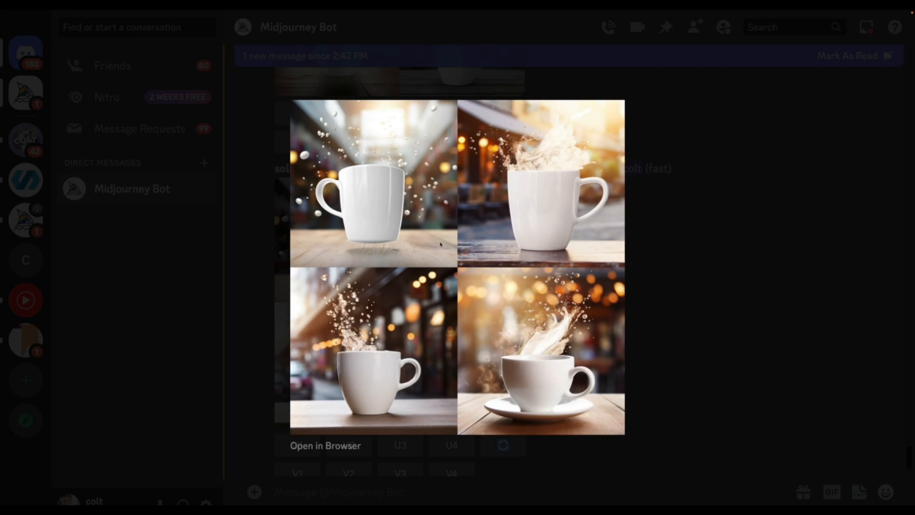
{"action": "left_click", "coordinate": [694, 299]}
Examine the enlarged image grid for the floating mug prompt that uses "--no table,surface,counter"
{"action": "scroll", "coordinate": [494, 335], "scroll_direction": "down", "scroll_amount": 5}
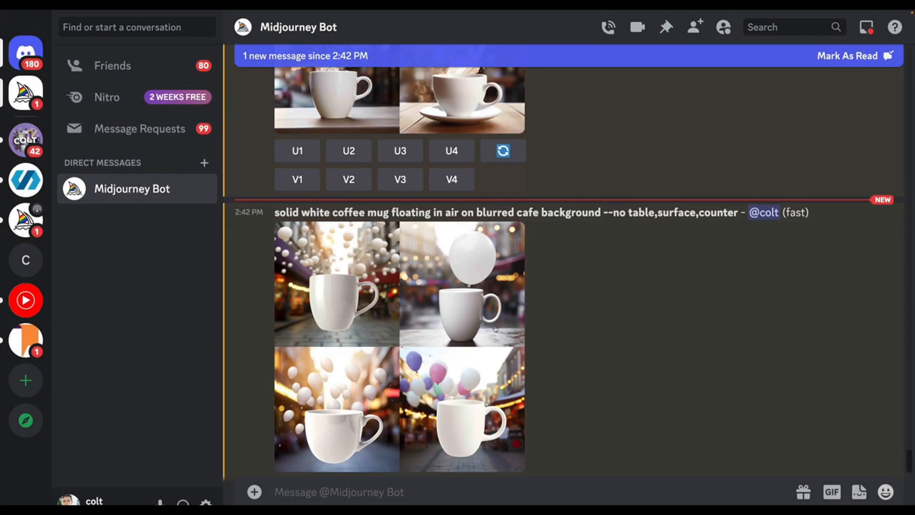
{"action": "left_click_drag", "start_coordinate": [607, 135], "coordinate": [725, 139]}
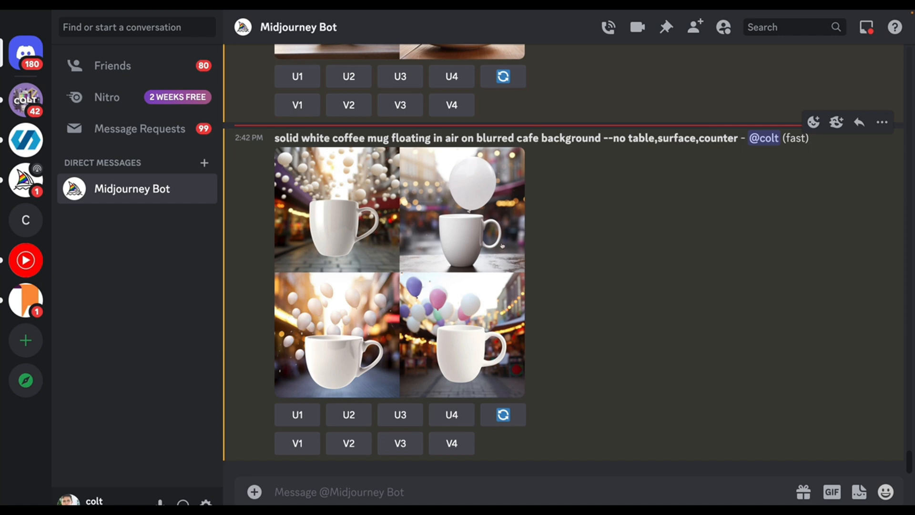
{"action": "left_click", "coordinate": [506, 243]}
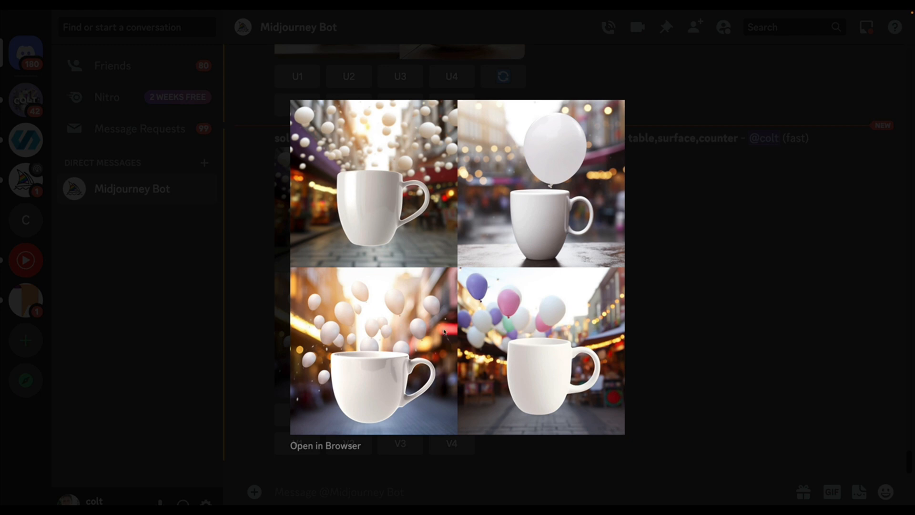
{"action": "left_click", "coordinate": [698, 283]}
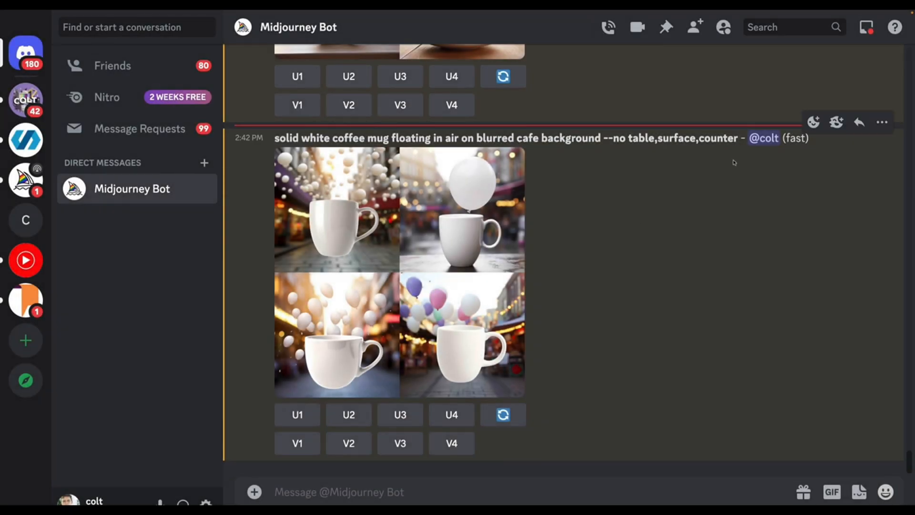
Copy the full floating-in-air mug prompt with "--no table,surface,counter", and begin entering a new imagine command
{"action": "left_click_drag", "start_coordinate": [739, 139], "coordinate": [273, 138]}
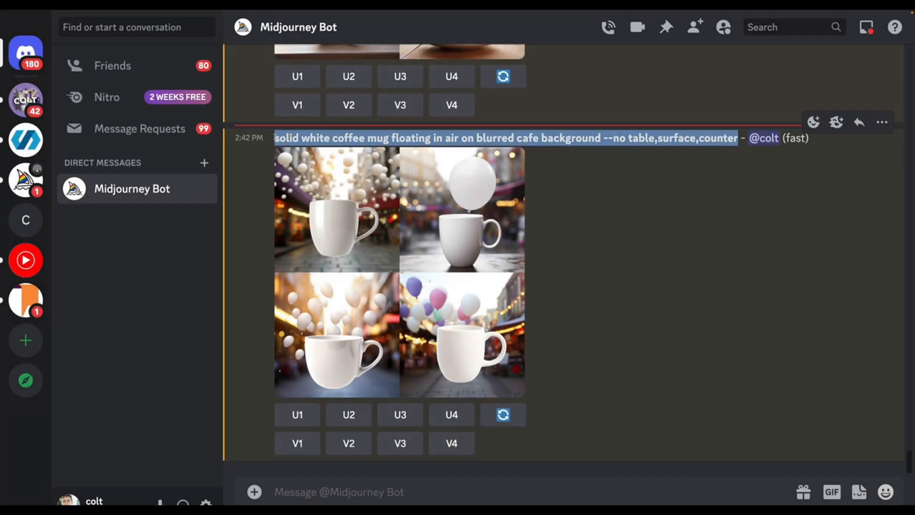
{"action": "left_click", "coordinate": [456, 486]}
{"action": "type", "text": "/oma"}
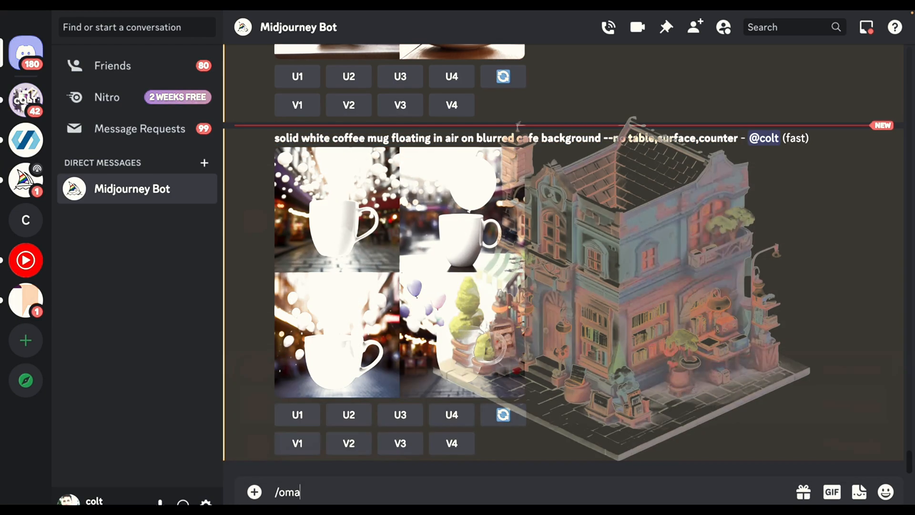